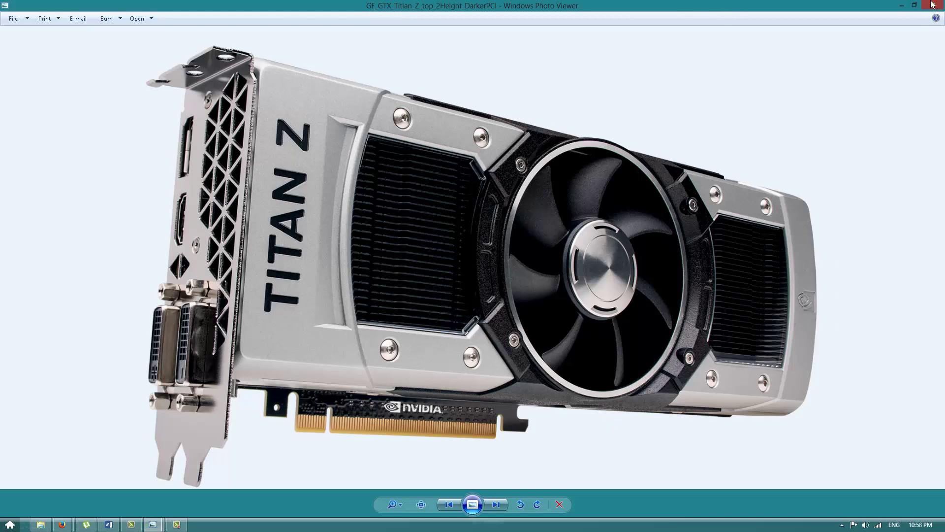
# Step: Close the graphics card picture and open the NVIDIA Control Panel from the desktop, moving its window lower on the desktop
pyautogui.click(932, 4)
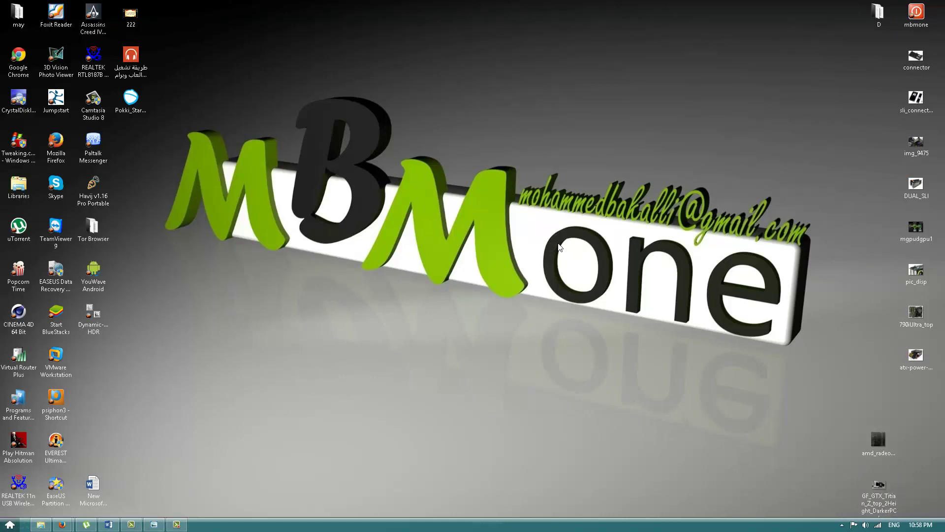
pyautogui.rightClick(560, 246)
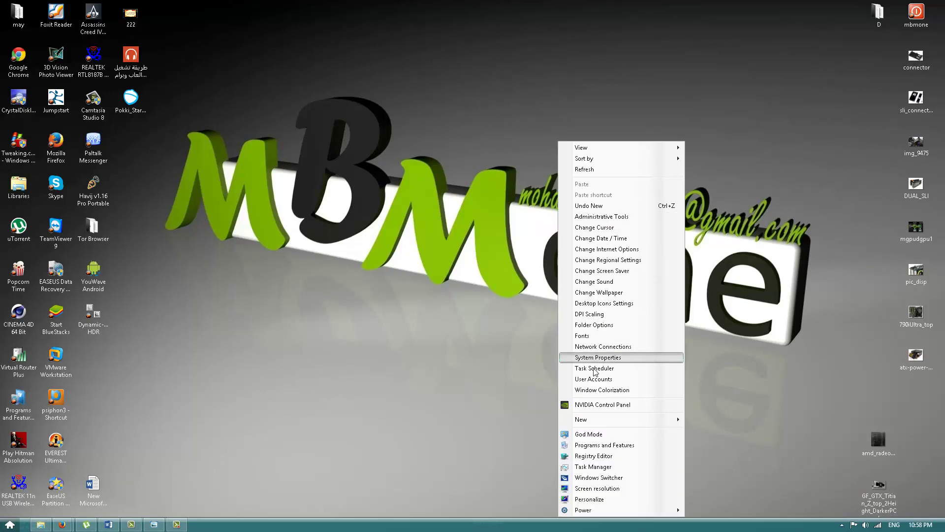
pyautogui.click(600, 411)
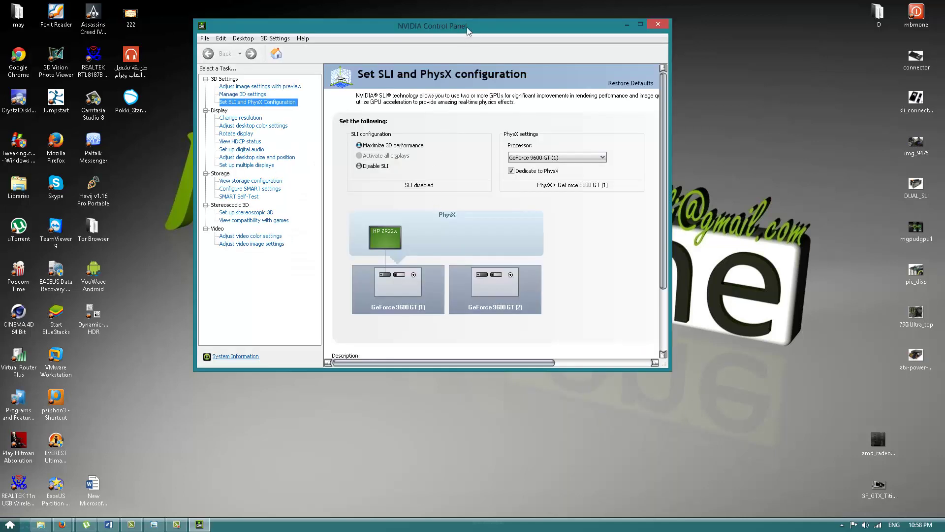
pyautogui.moveTo(468, 31); pyautogui.dragTo(446, 109)
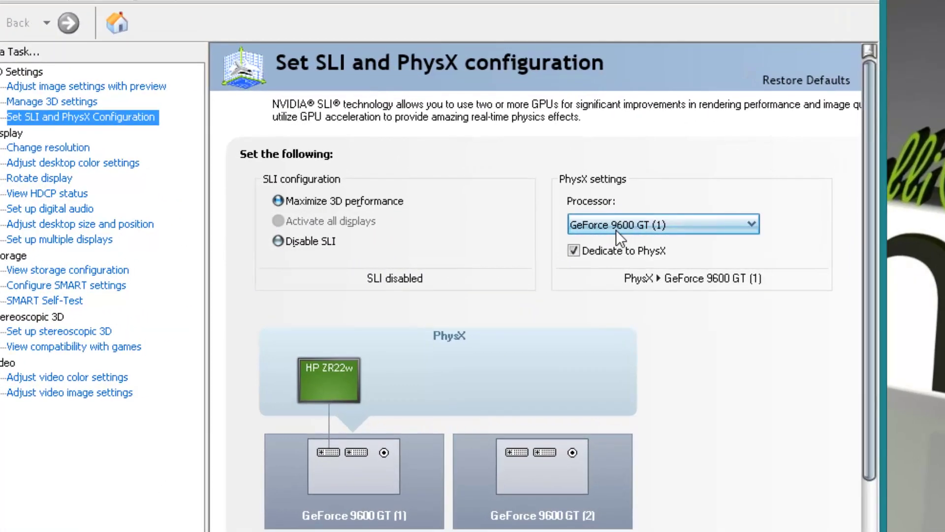
# Step: Review the available PhysX processor options without changing the selection
pyautogui.click(668, 226)
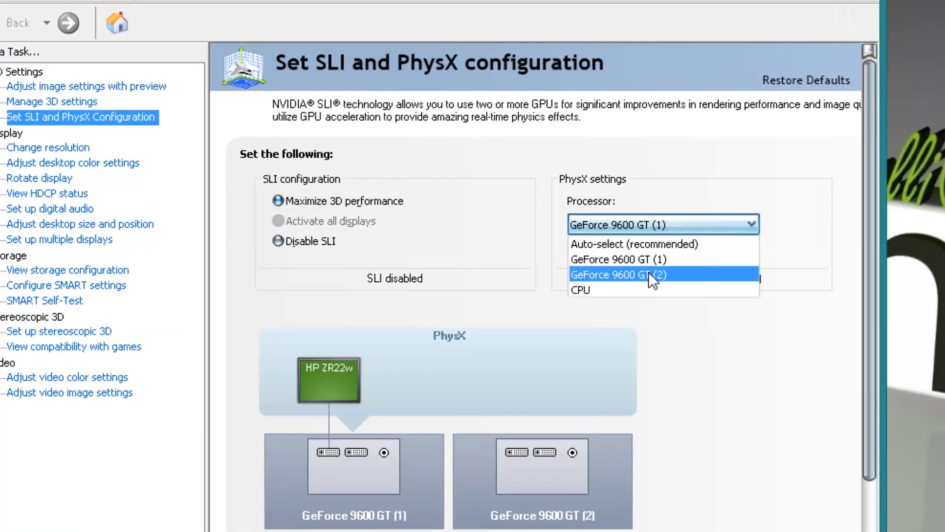
pyautogui.click(687, 179)
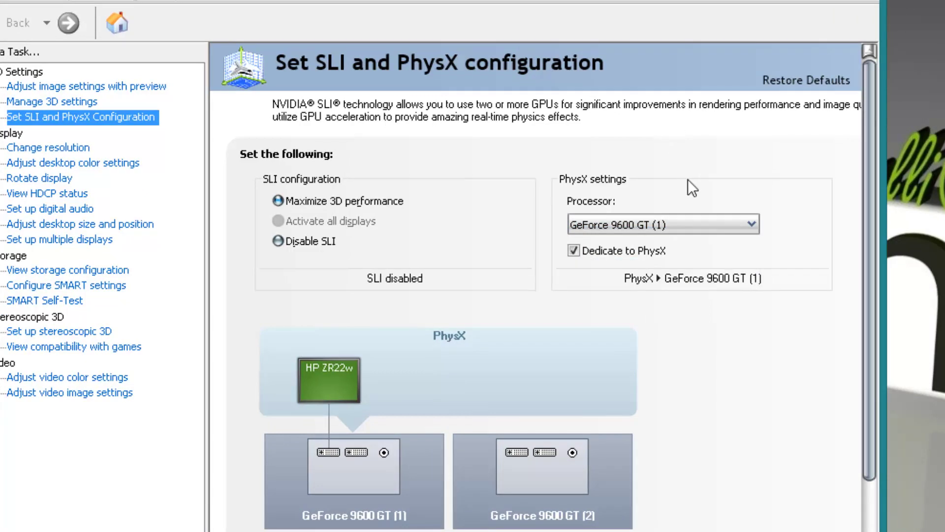
pyautogui.click(712, 223)
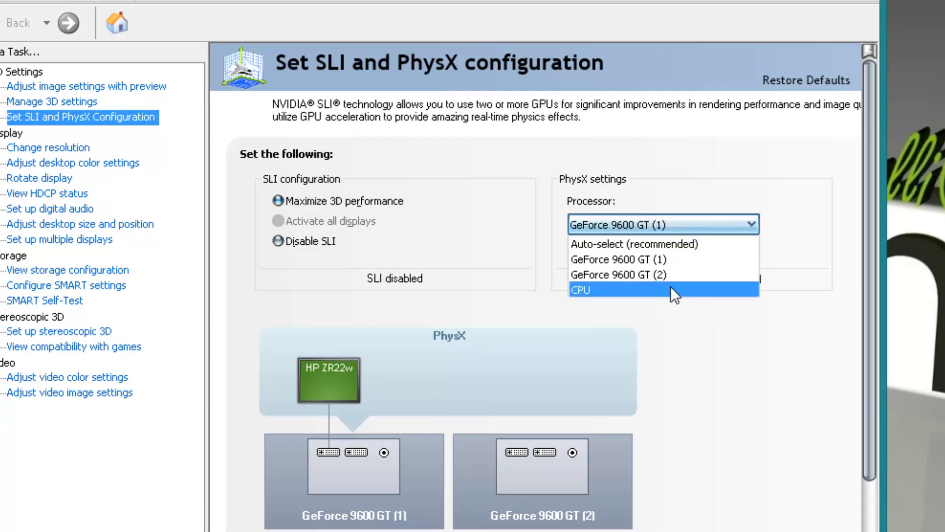
pyautogui.click(689, 140)
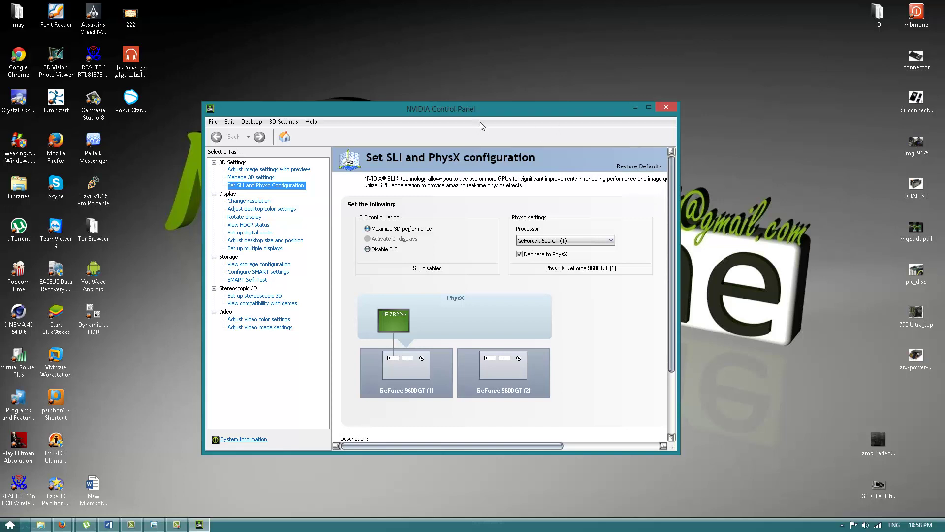
pyautogui.moveTo(485, 115); pyautogui.dragTo(513, 108)
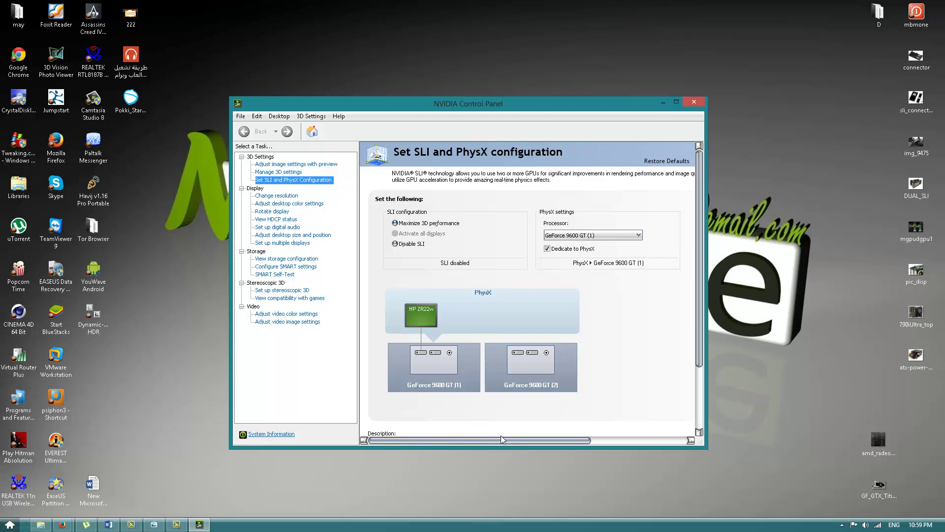
pyautogui.moveTo(503, 439)
pyautogui.mouseDown()
pyautogui.moveTo(535, 446)
pyautogui.moveTo(485, 442)
pyautogui.mouseUp()
pyautogui.moveTo(699, 213)
pyautogui.mouseDown()
pyautogui.moveTo(702, 288)
pyautogui.moveTo(706, 205)
pyautogui.mouseUp()
# Step: View the DUAL_SLI and img_9475 desktop pictures of bridged graphics cards, closing each one
pyautogui.click(927, 187)
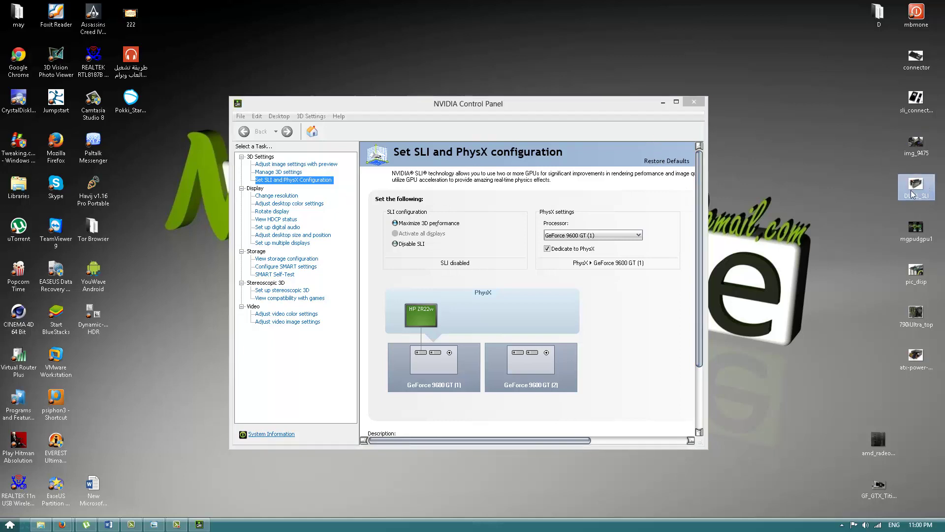
pyautogui.doubleClick(914, 191)
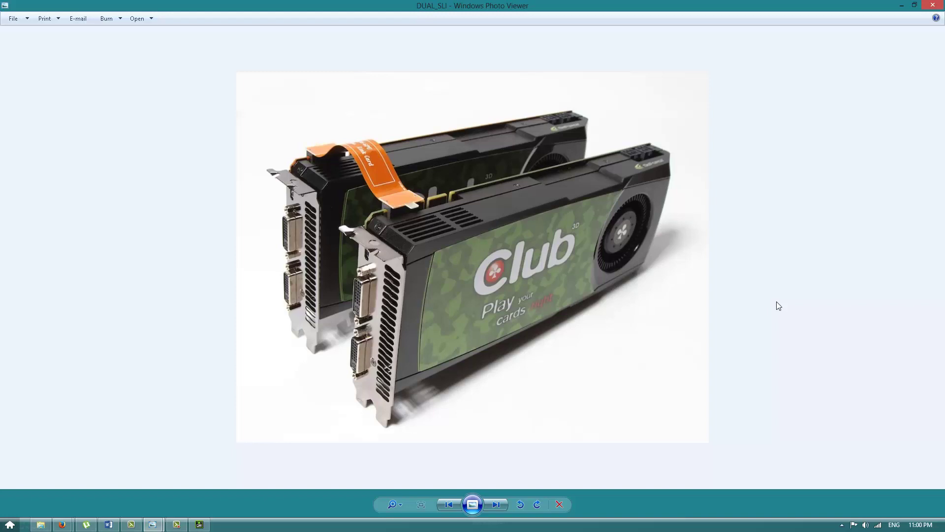
pyautogui.click(933, 5)
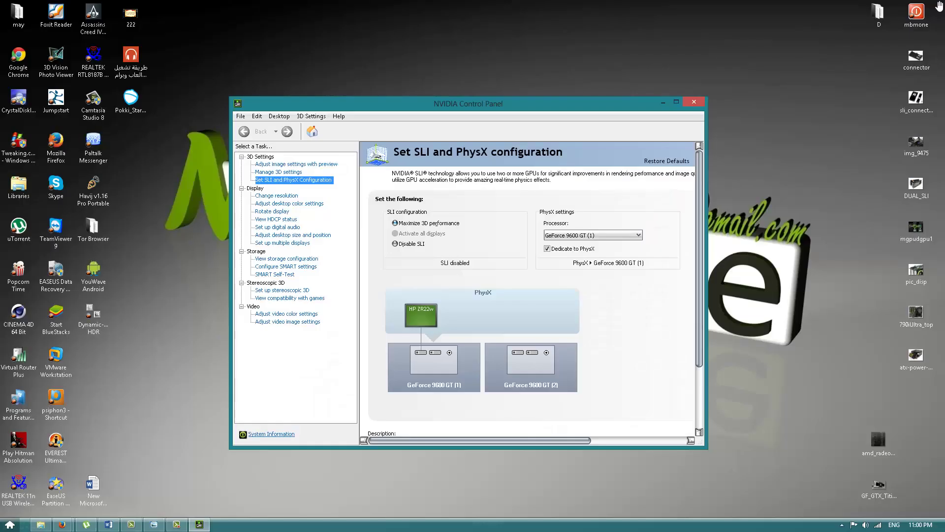
pyautogui.doubleClick(915, 144)
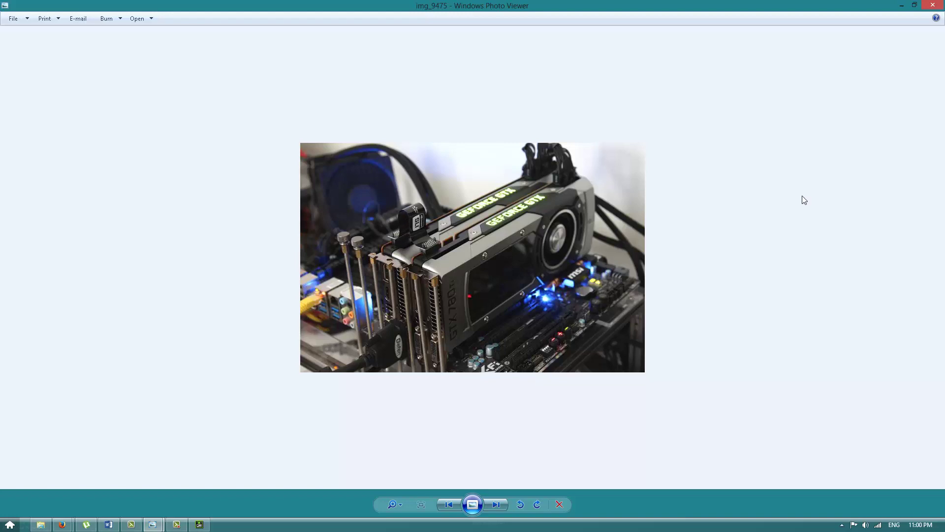
pyautogui.click(933, 5)
# Step: View the SLI connectors picture, close it, and open the connector picture enlarged to examine its slots
pyautogui.doubleClick(909, 104)
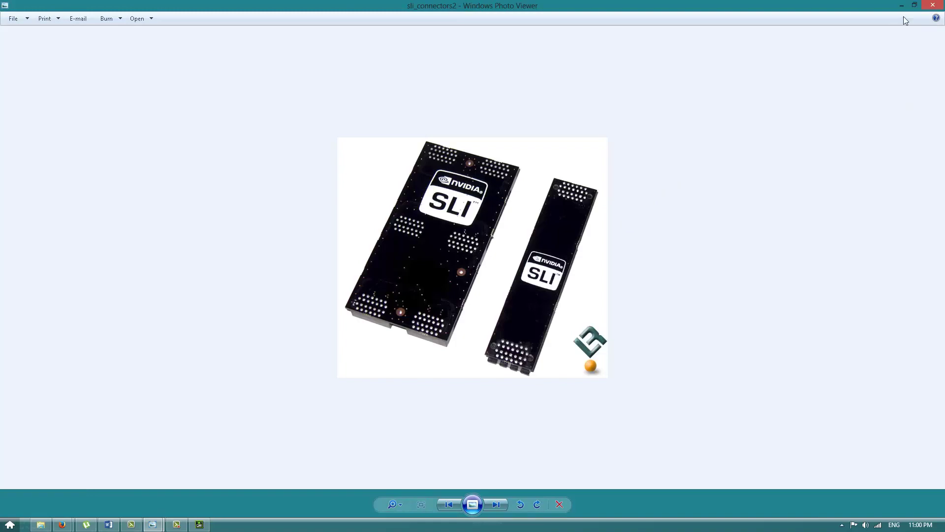
pyautogui.click(933, 5)
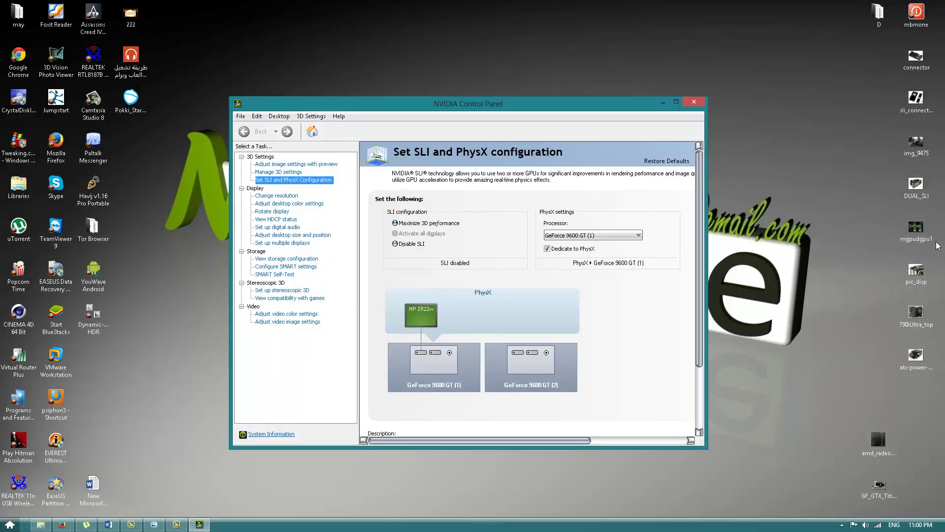
pyautogui.doubleClick(927, 59)
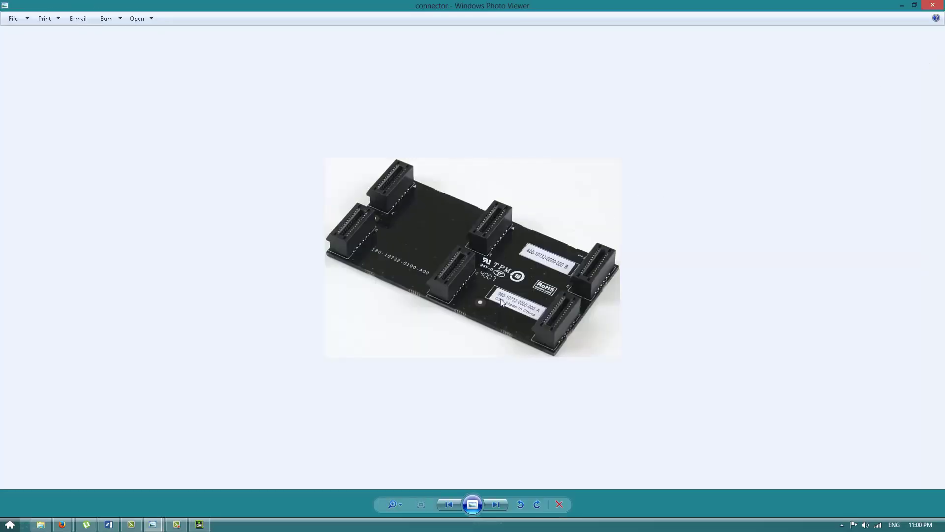
pyautogui.scroll(2, 506, 300)
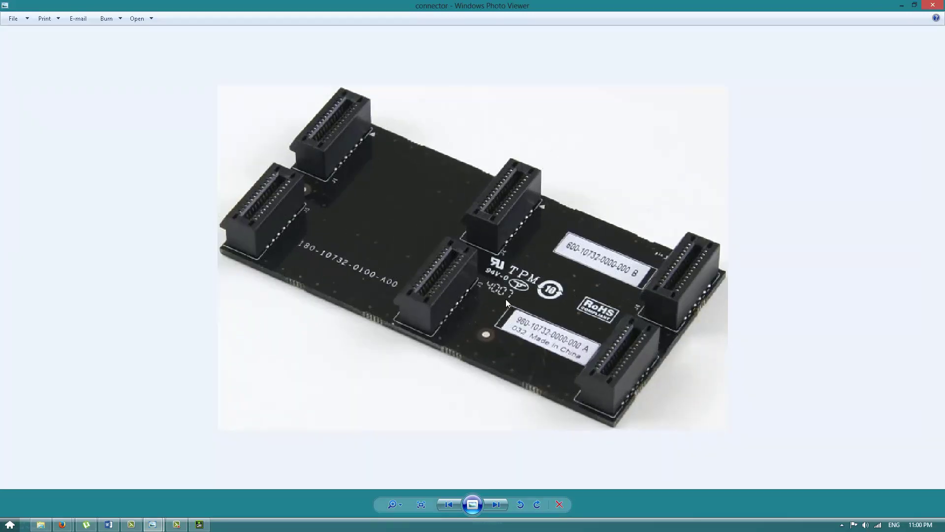
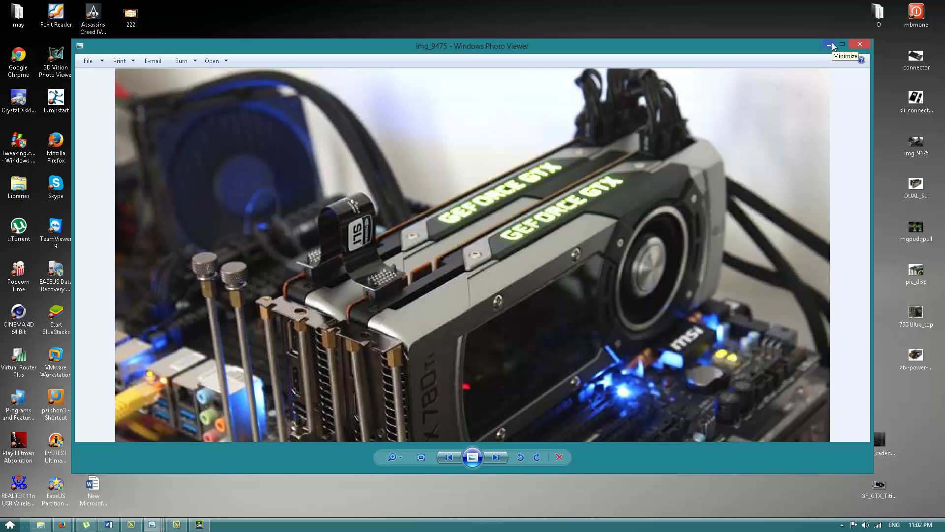
# Step: Minimize the img_9475 picture and examine the PhysX processor options in the NVIDIA Control Panel
pyautogui.click(832, 42)
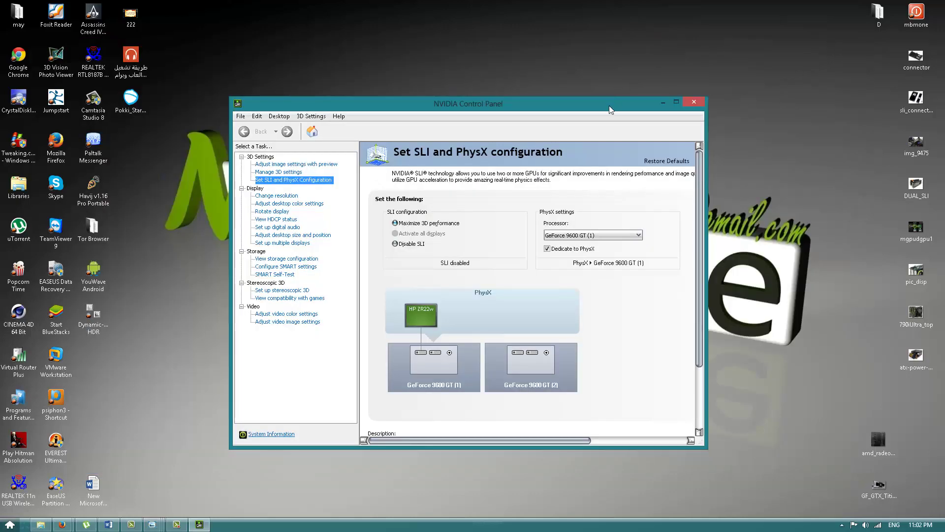
pyautogui.moveTo(610, 105); pyautogui.dragTo(615, 78)
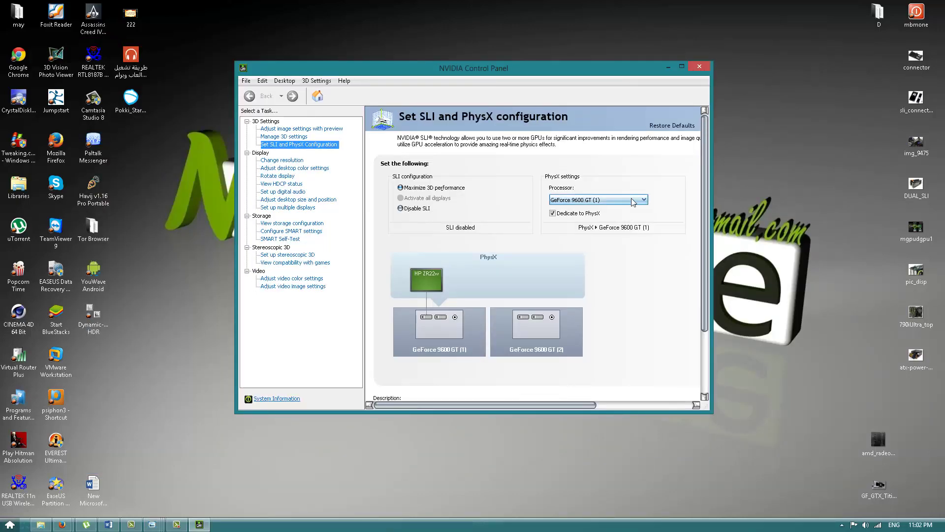
pyautogui.click(636, 199)
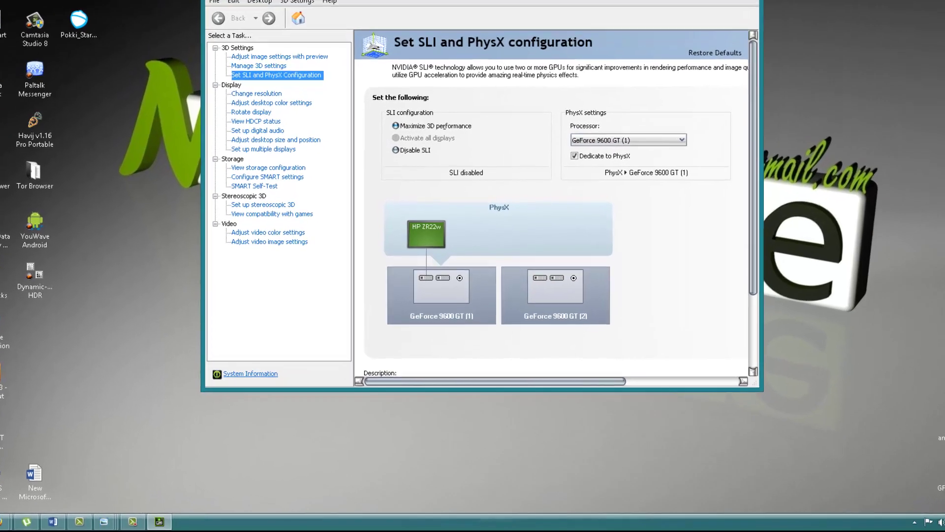
# Step: Close the NVIDIA Control Panel and reopen it from the desktop
pyautogui.hotkey('alt', 'F4')
pyautogui.rightClick(453, 152)
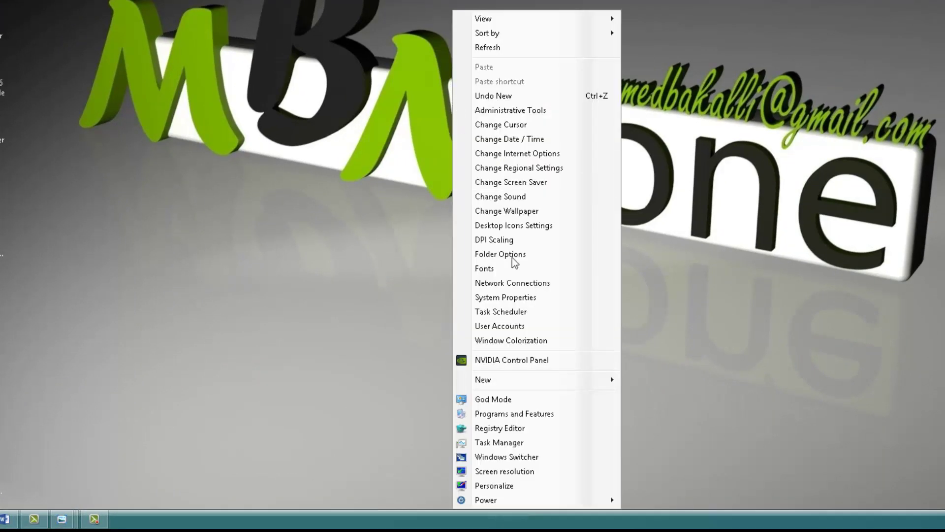
pyautogui.click(492, 150)
pyautogui.rightClick(494, 98)
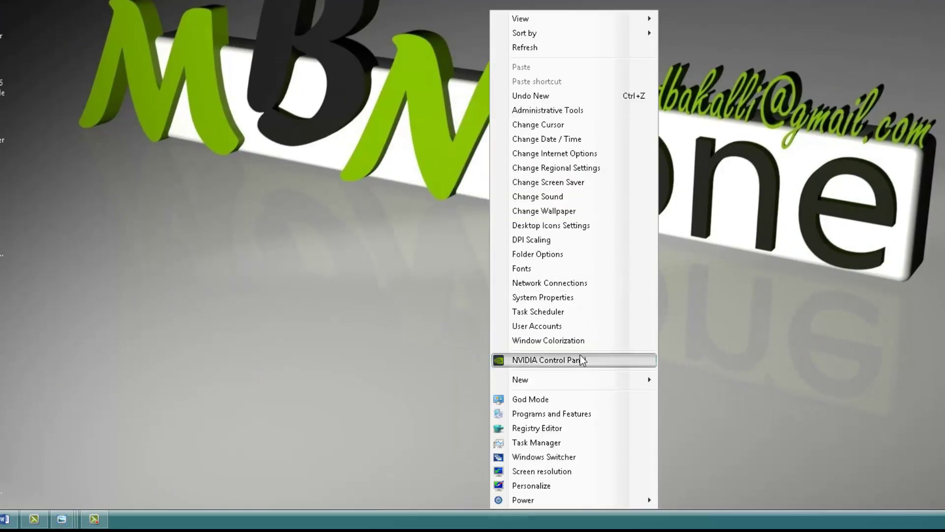
pyautogui.click(525, 360)
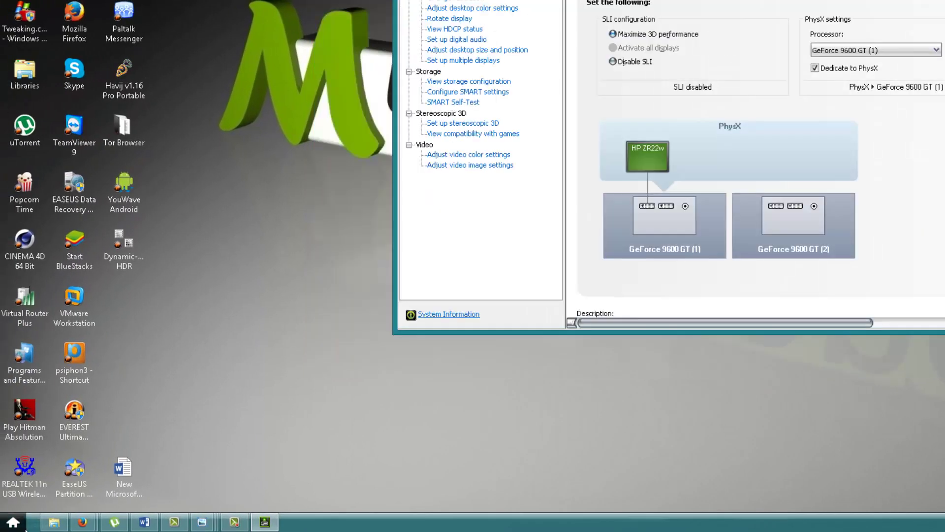
pyautogui.click(25, 527)
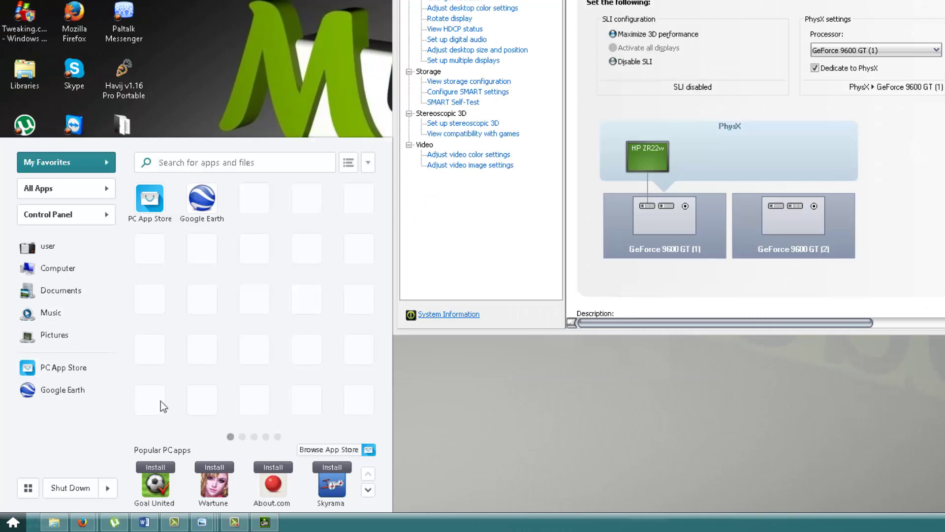
pyautogui.click(726, 192)
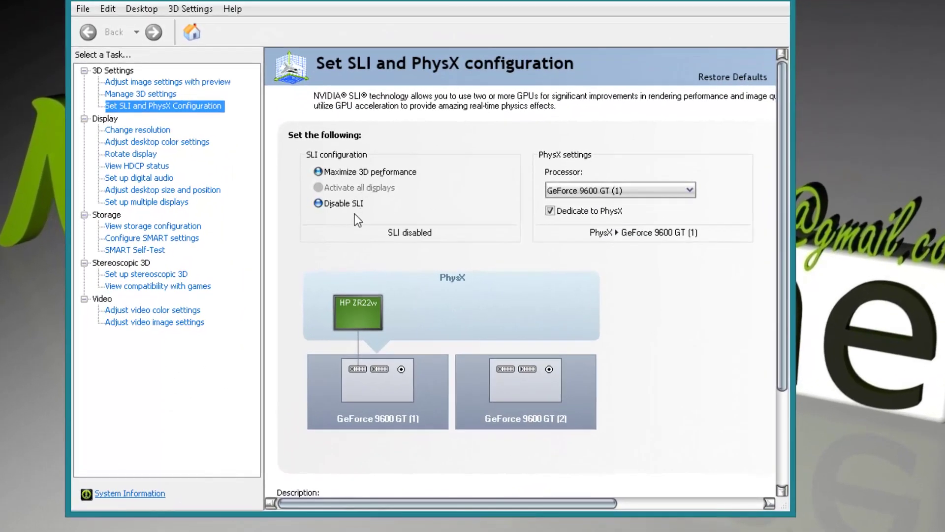
# Step: Choose Disable SLI and set the PhysX processor to Auto-select (recommended)
pyautogui.click(338, 204)
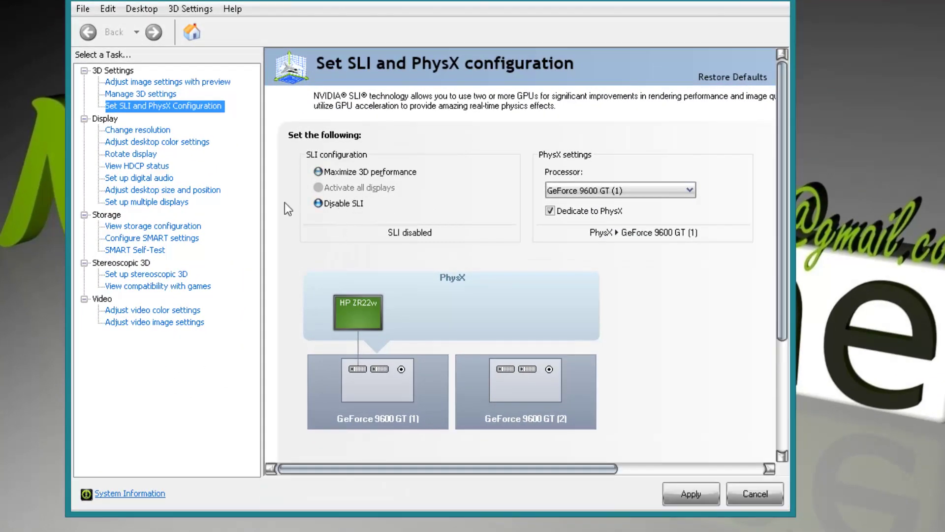
pyautogui.click(688, 190)
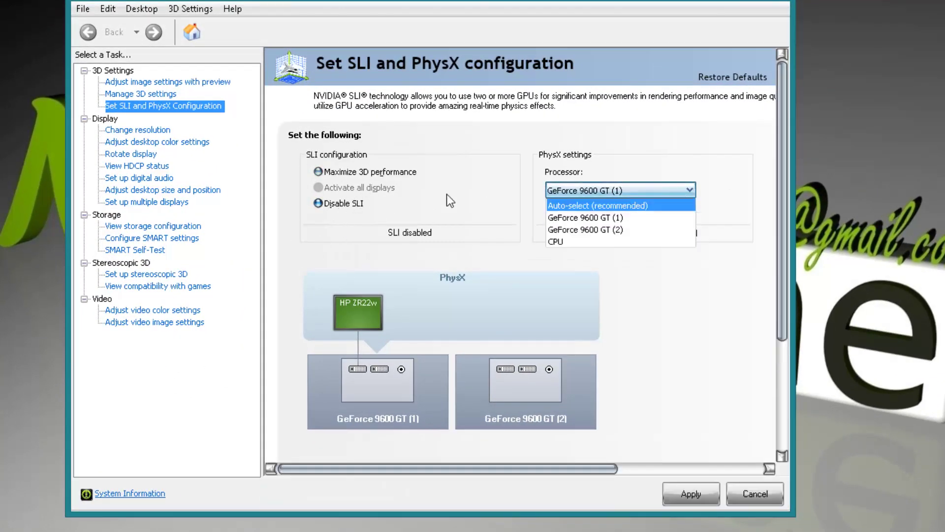
pyautogui.click(468, 211)
pyautogui.click(630, 195)
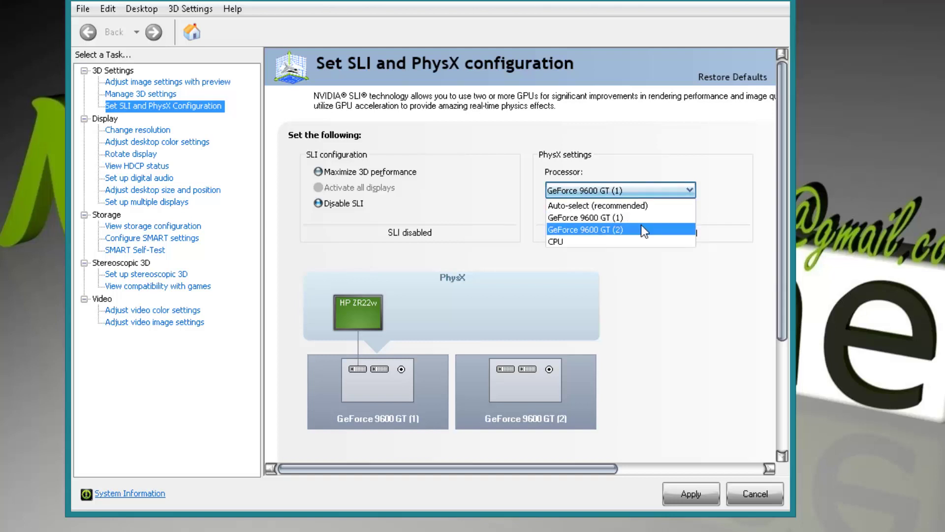
pyautogui.click(642, 203)
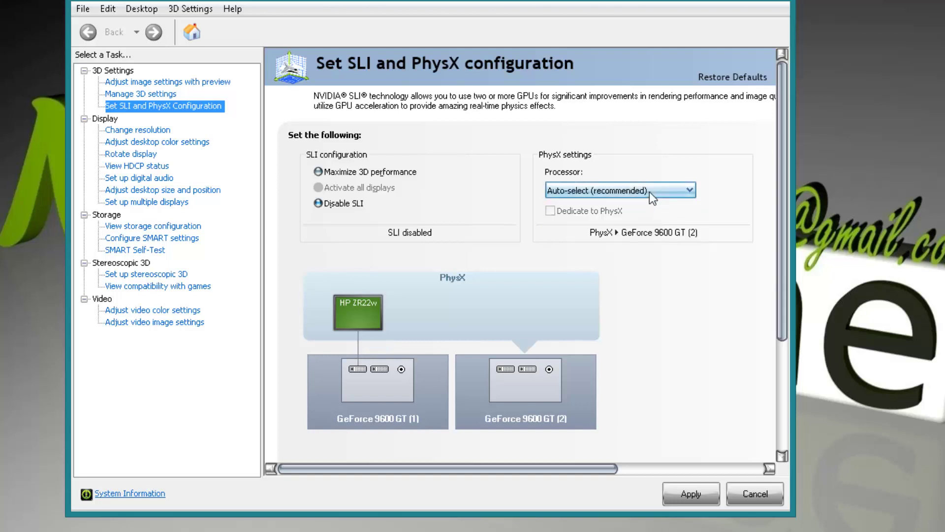
# Step: Try the PhysX processor on GeForce 9600 GT (2), GeForce 9600 GT (1), and GeForce 9600 GT (2) again
pyautogui.click(652, 187)
pyautogui.click(646, 224)
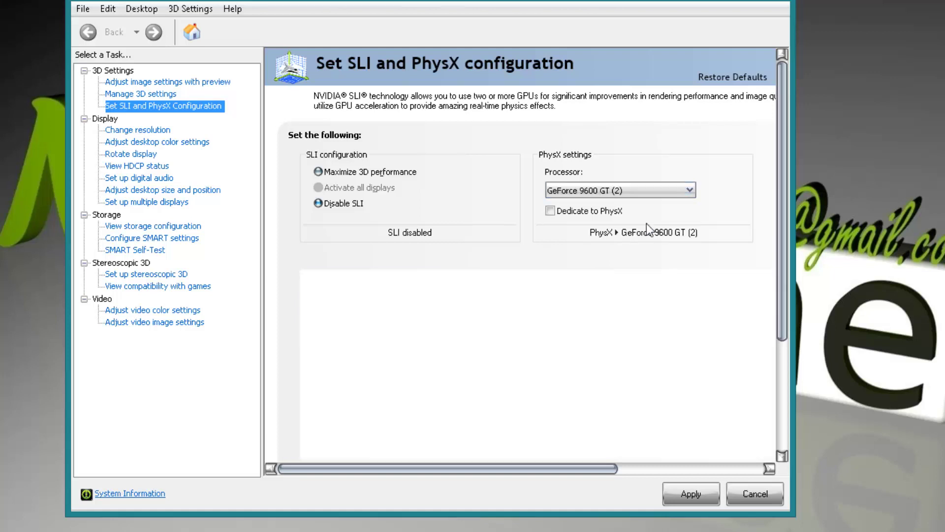
pyautogui.click(642, 192)
pyautogui.click(635, 214)
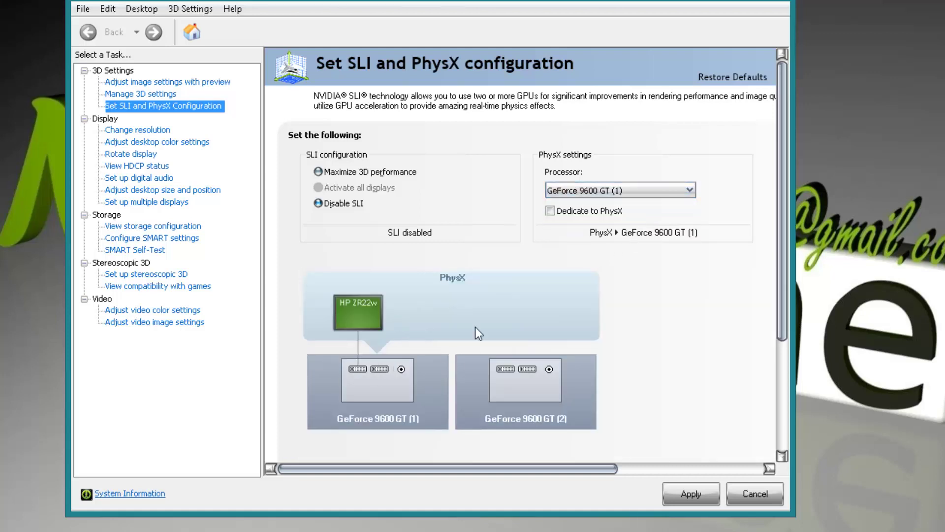
pyautogui.click(652, 190)
pyautogui.click(627, 231)
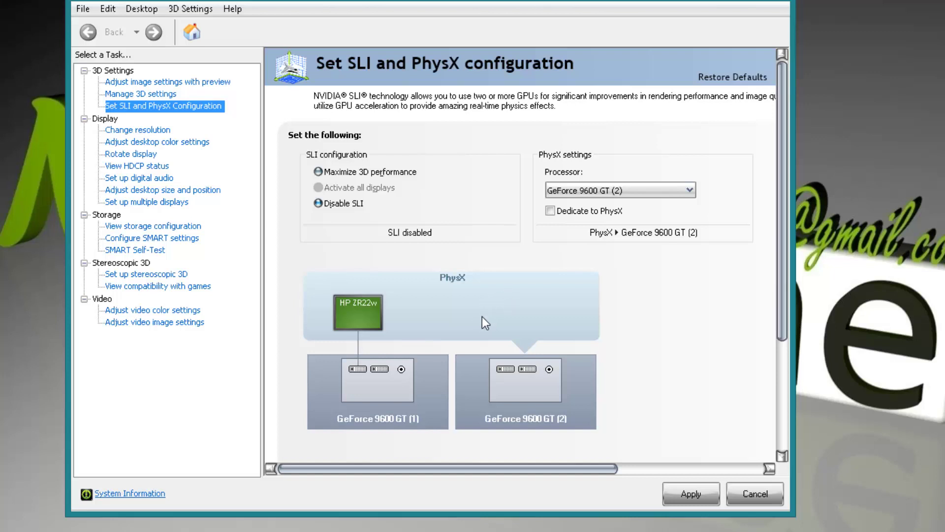
# Step: Set the PhysX processor back to Auto-select (recommended)
pyautogui.click(639, 191)
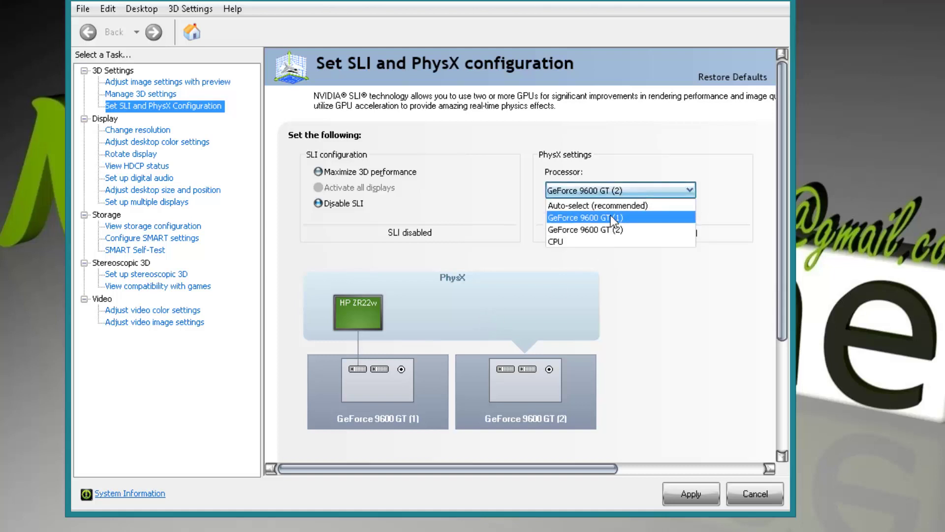
pyautogui.click(613, 206)
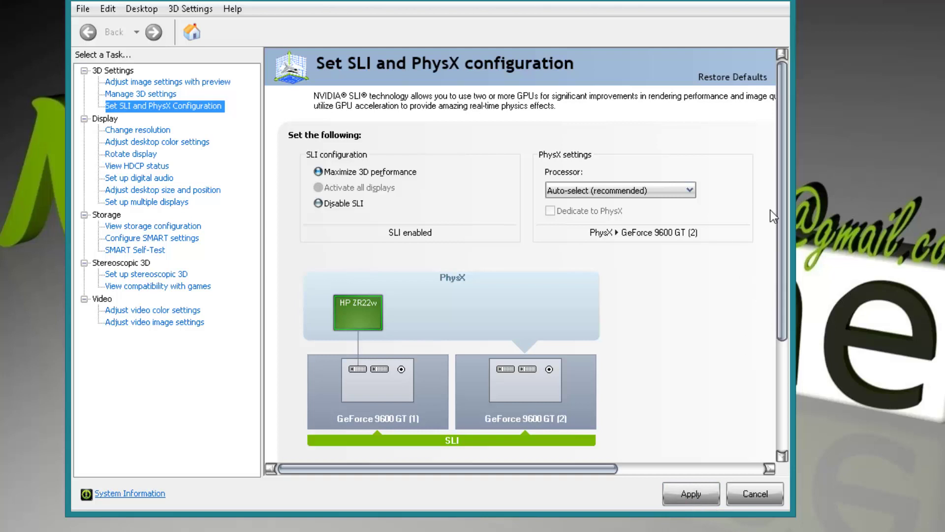
# Step: Close the NVIDIA Control Panel without applying the pending SLI and PhysX changes
pyautogui.moveTo(785, 237); pyautogui.dragTo(777, 349)
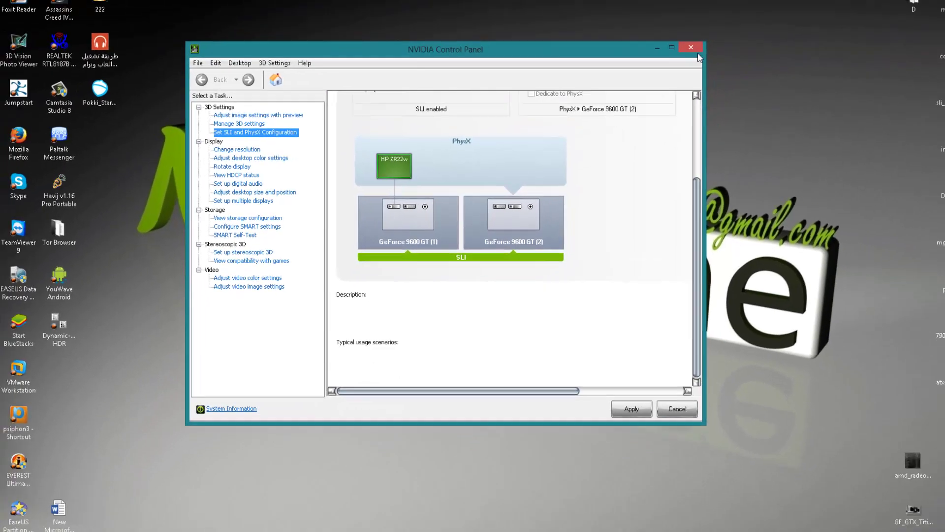
pyautogui.click(694, 49)
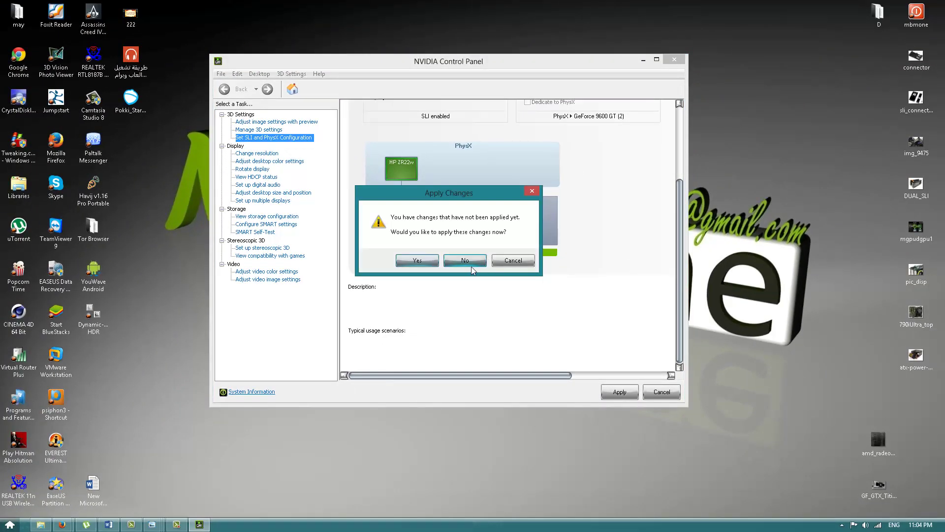
pyautogui.click(472, 266)
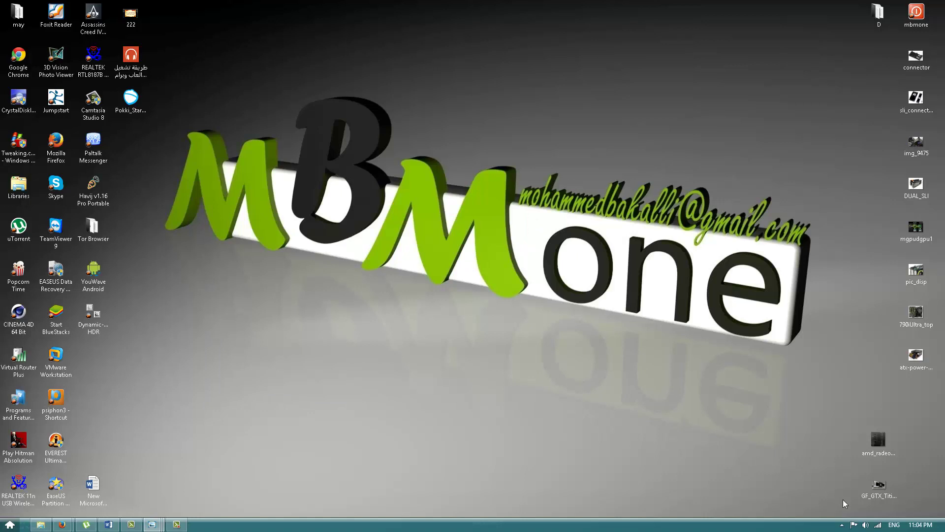
# Step: Look at the update-check option among the commands of the NVIDIA notification area icon, and dismiss them
pyautogui.click(842, 525)
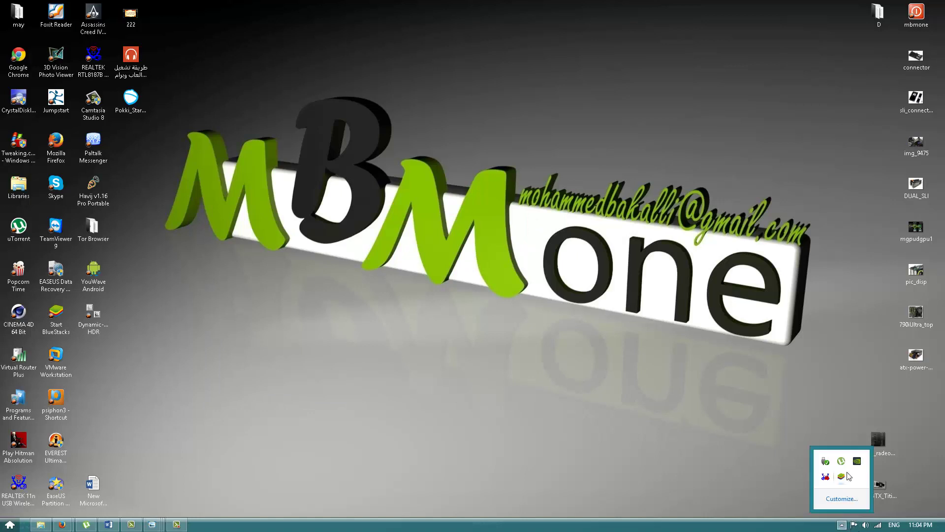
pyautogui.rightClick(857, 461)
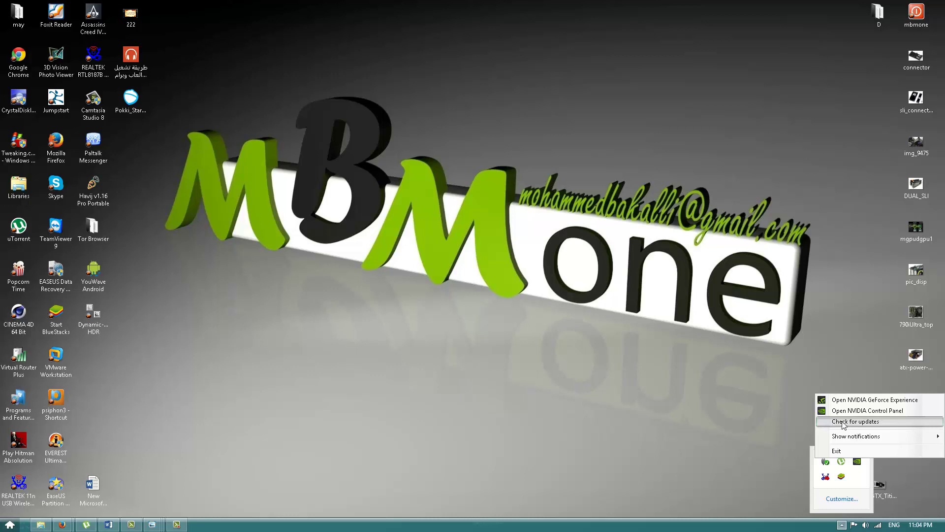
pyautogui.click(692, 418)
# Step: Refresh the desktop and open the 790iUltra_top image in Windows Photo Viewer to examine the motherboard's SLI slots up close
pyautogui.rightClick(481, 280)
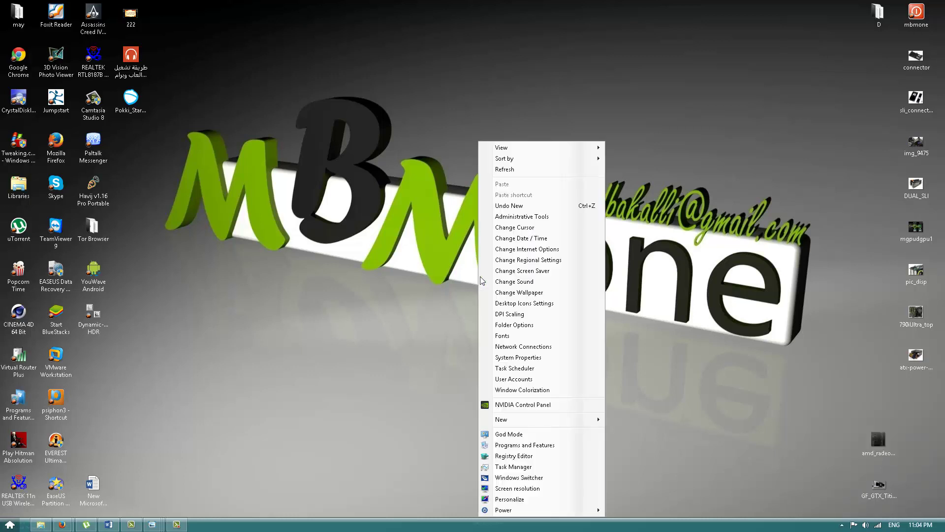
pyautogui.click(510, 170)
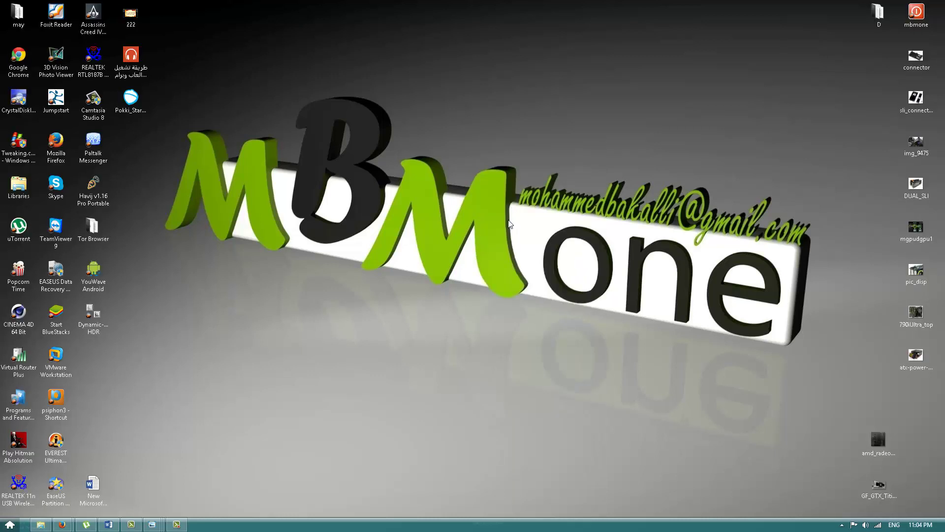
pyautogui.doubleClick(917, 312)
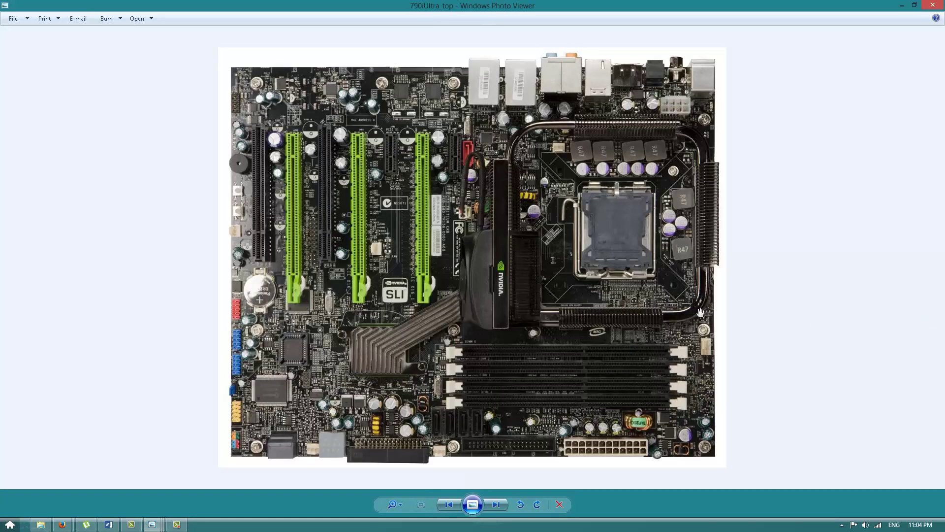
pyautogui.scroll(3, 700, 312)
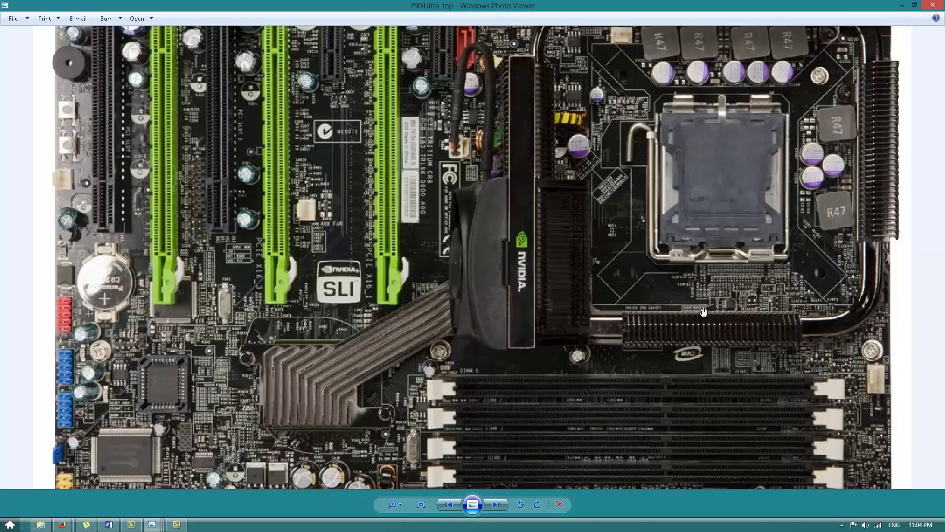
pyautogui.scroll(-2, 703, 312)
pyautogui.scroll(-1, 701, 310)
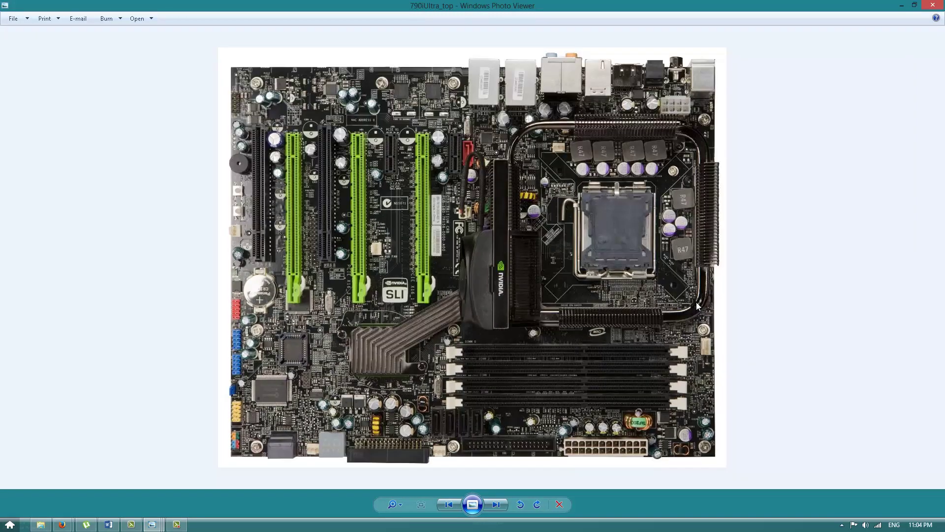